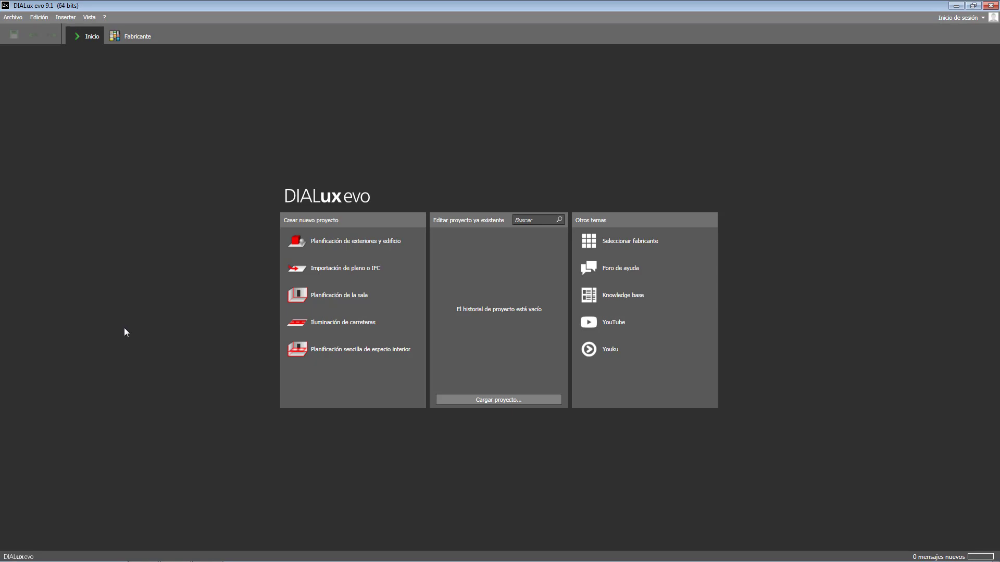
- Create a simple indoor planning project and check its default room in 3D at storey level before returning to the floor plan
{"action": "left_click", "coordinate": [310, 349]}
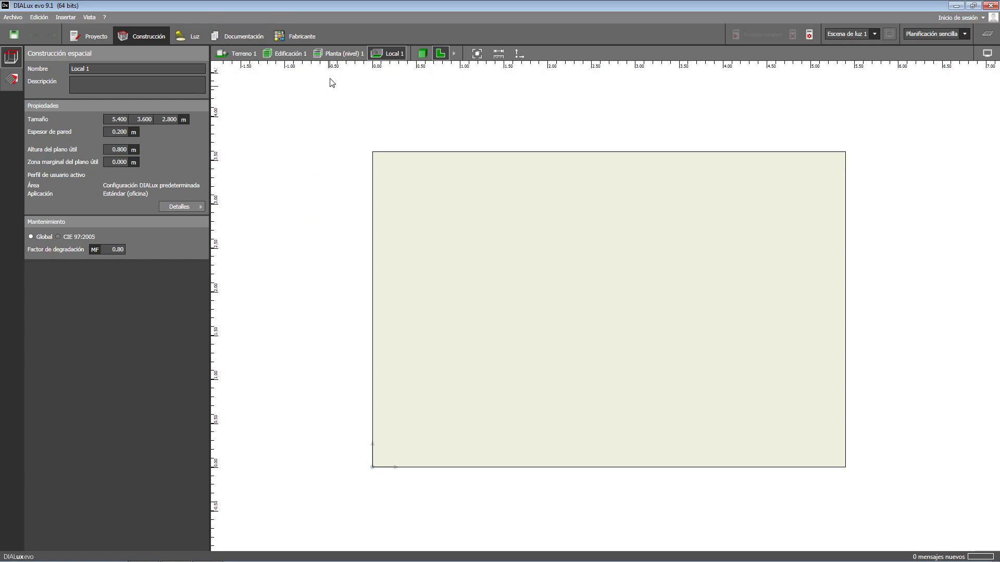
{"action": "left_click", "coordinate": [337, 56]}
{"action": "left_click", "coordinate": [422, 53]}
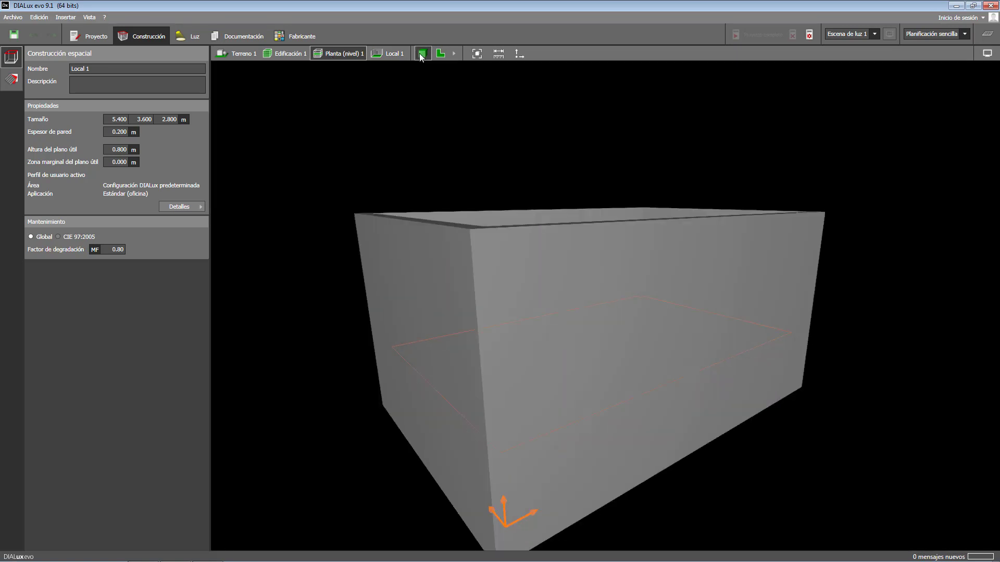
{"action": "left_click_drag", "start_coordinate": [465, 201], "coordinate": [428, 245]}
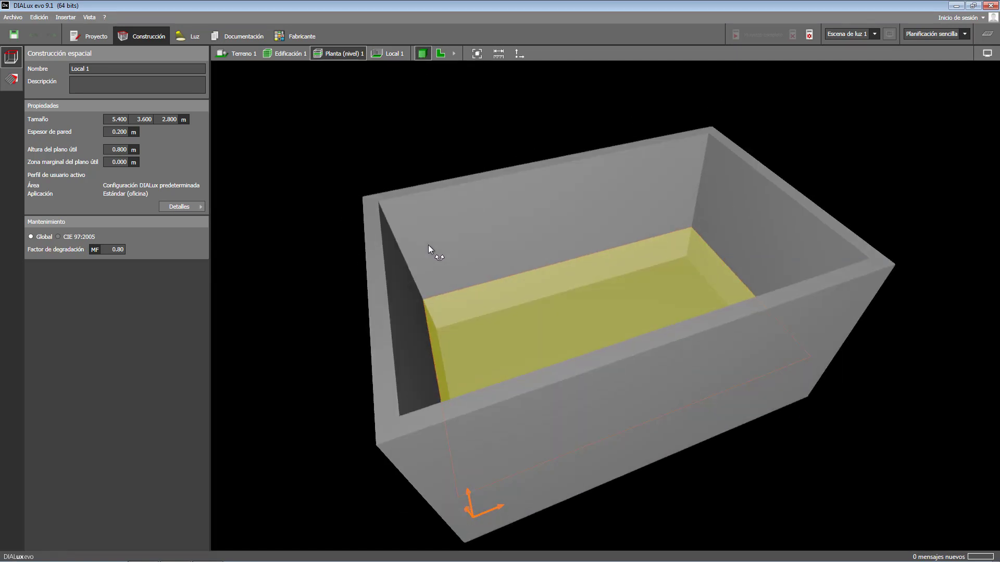
{"action": "left_click", "coordinate": [474, 56]}
{"action": "left_click", "coordinate": [440, 54]}
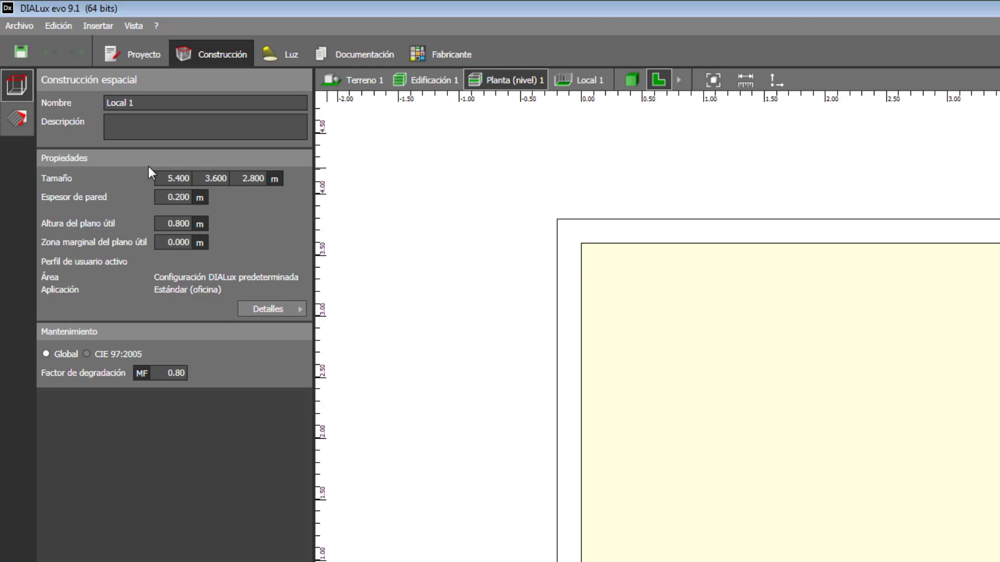
- Review the reflectances of the ceiling, walls and floor, and rename the room as Salón de Reuniones
{"action": "left_click", "coordinate": [12, 129]}
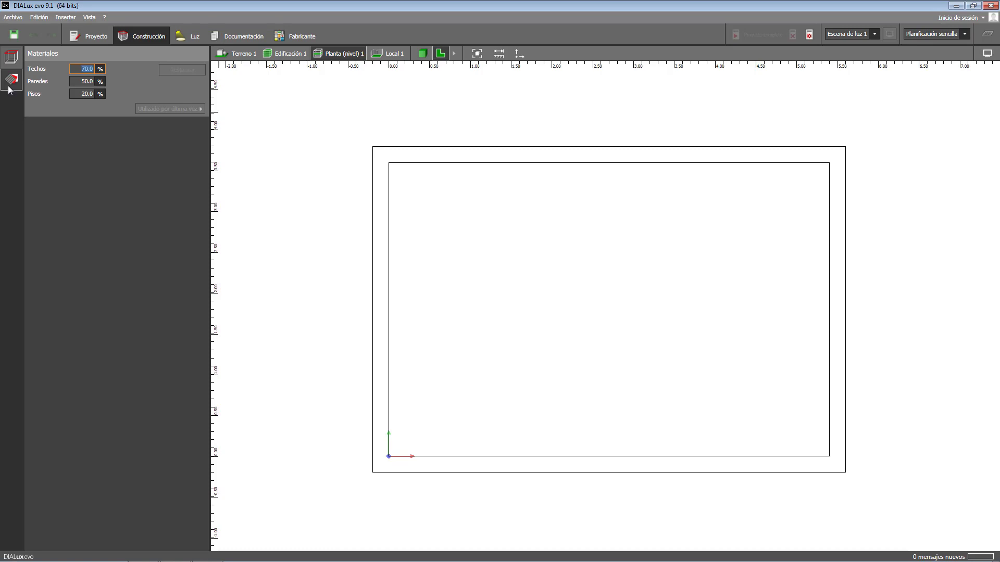
{"action": "left_click", "coordinate": [11, 57]}
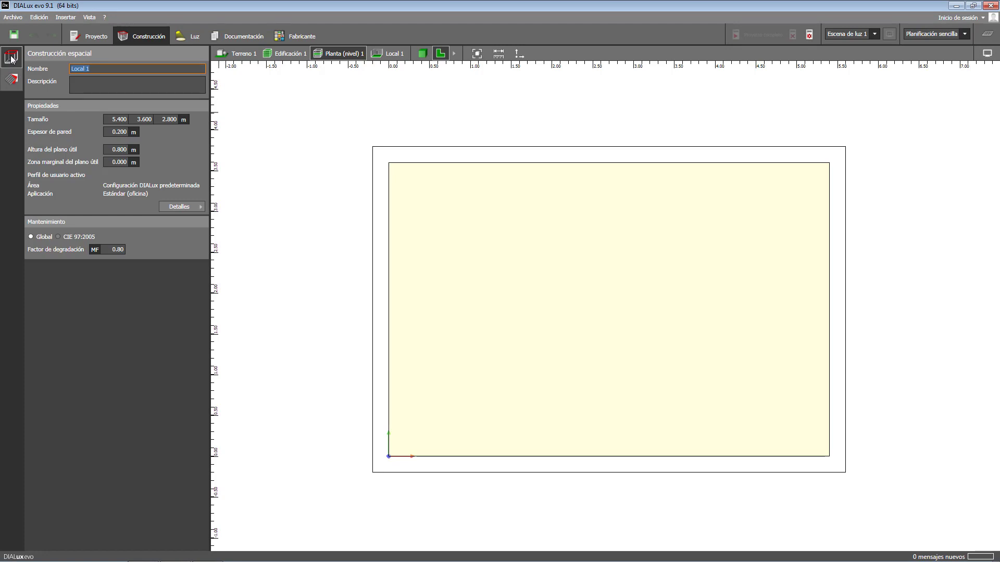
{"action": "type", "text": "Salón de Reuniones"}
{"action": "key", "text": "Return"}
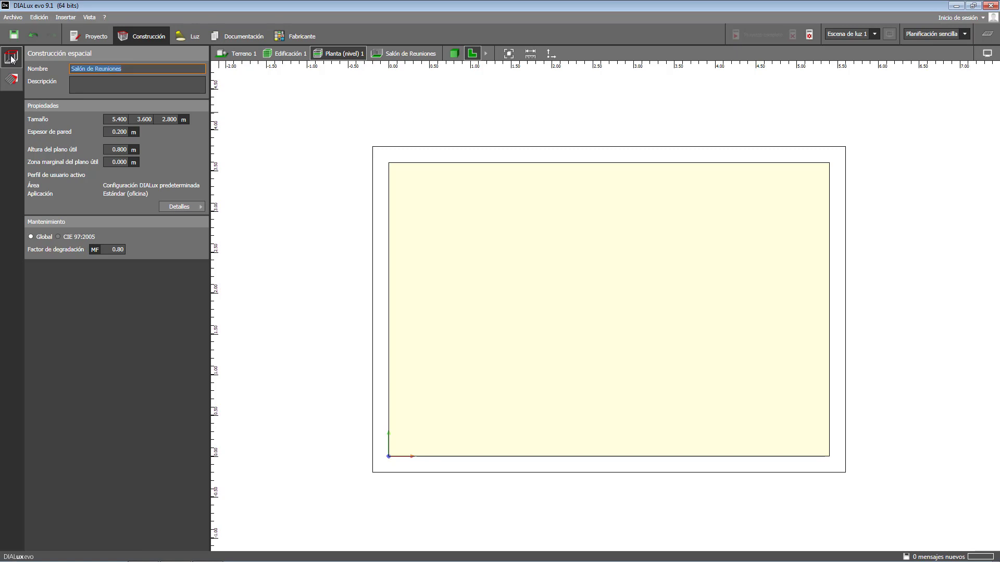
- Set the meeting room's size to 6 m long, 4 m wide and 3 m high
{"action": "left_click", "coordinate": [117, 119]}
{"action": "type", "text": "6"}
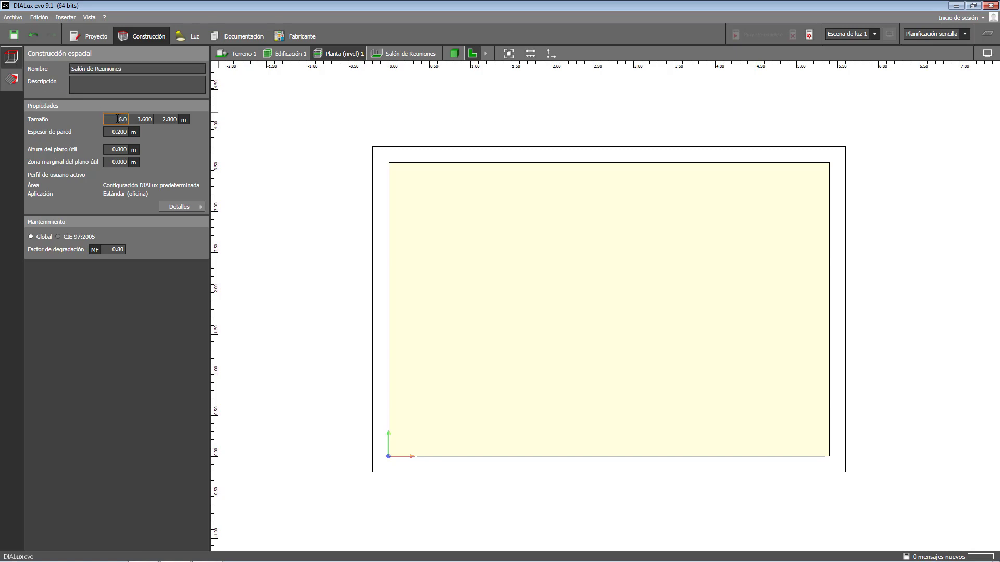
{"action": "key", "text": "Return"}
{"action": "left_click", "coordinate": [137, 119]}
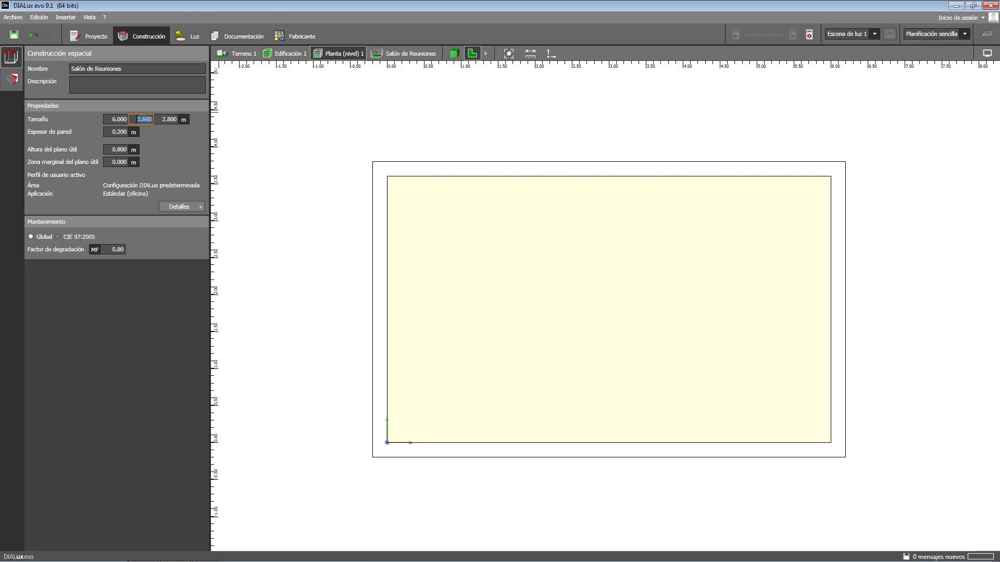
{"action": "type", "text": "4"}
{"action": "key", "text": "Return"}
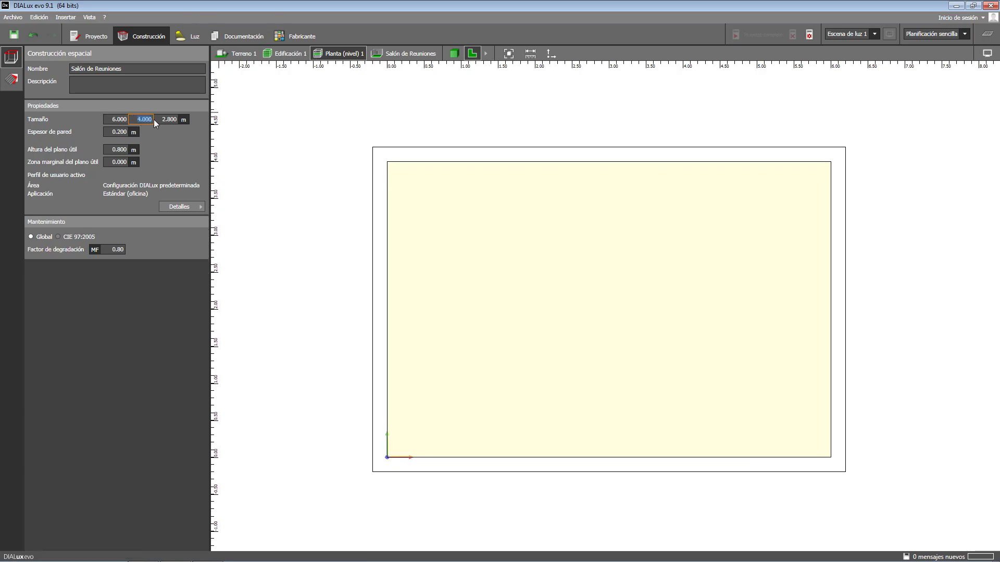
{"action": "left_click", "coordinate": [162, 120]}
{"action": "type", "text": "3."}
{"action": "key", "text": "Return"}
- Assign the room the usage profile Oficinas with the application Salas de conferencias y reuniones
{"action": "left_click", "coordinate": [185, 207]}
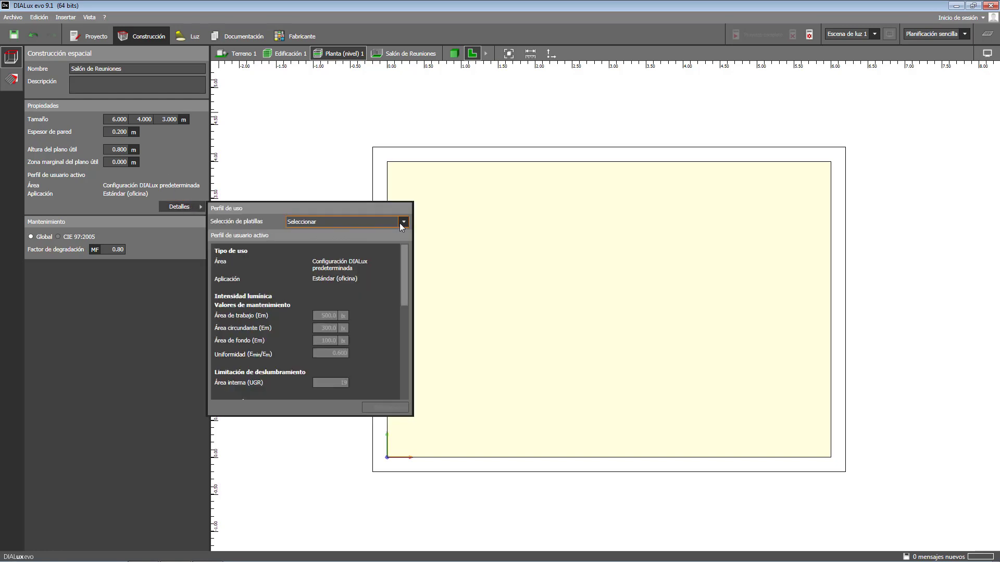
{"action": "left_click", "coordinate": [403, 223]}
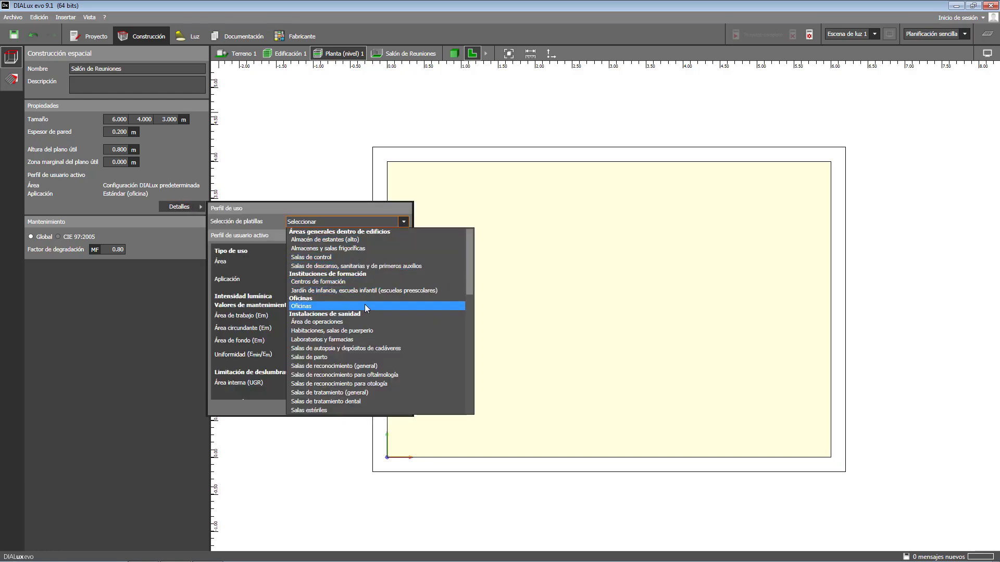
{"action": "left_click", "coordinate": [364, 306]}
{"action": "left_click", "coordinate": [403, 236]}
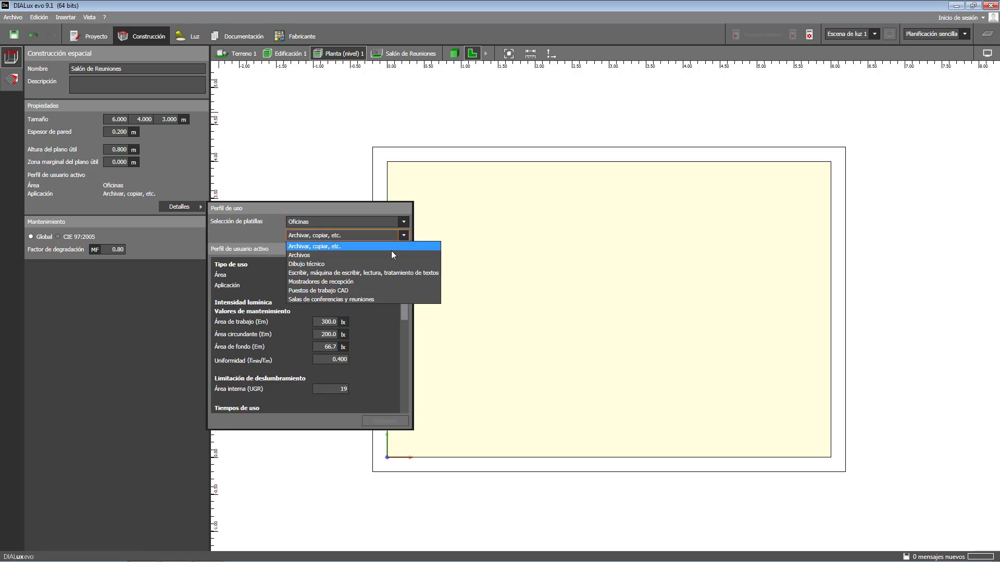
{"action": "left_click", "coordinate": [375, 299]}
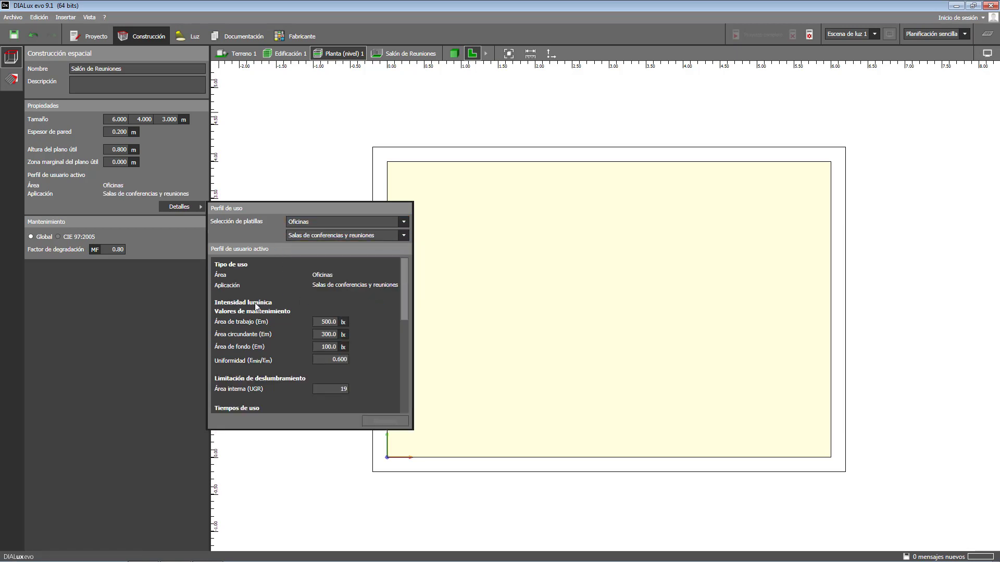
{"action": "left_click", "coordinate": [179, 296]}
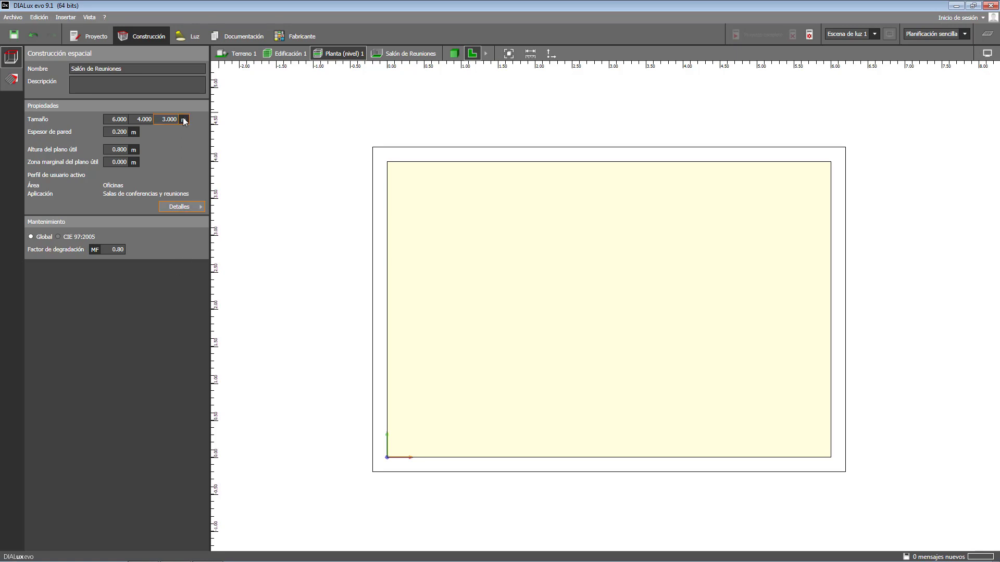
- Place the active iGuzzini Easy luminaire in the room with the automatic arrangement for areas
{"action": "left_click", "coordinate": [190, 38]}
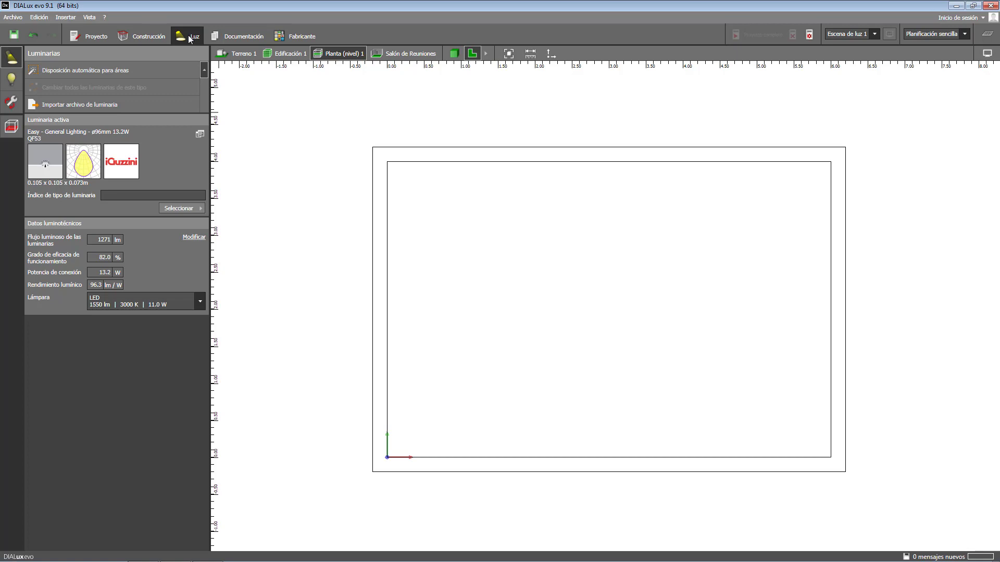
{"action": "left_click", "coordinate": [175, 71]}
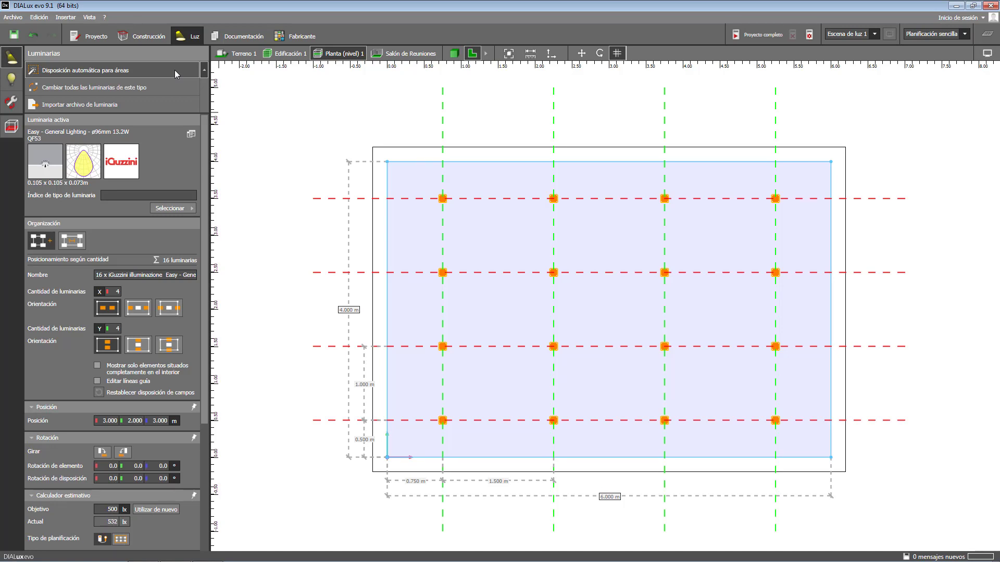
- Examine the active luminaire's lamp properties, including the available lamp types and the LED spectrum options
{"action": "left_click", "coordinate": [12, 79]}
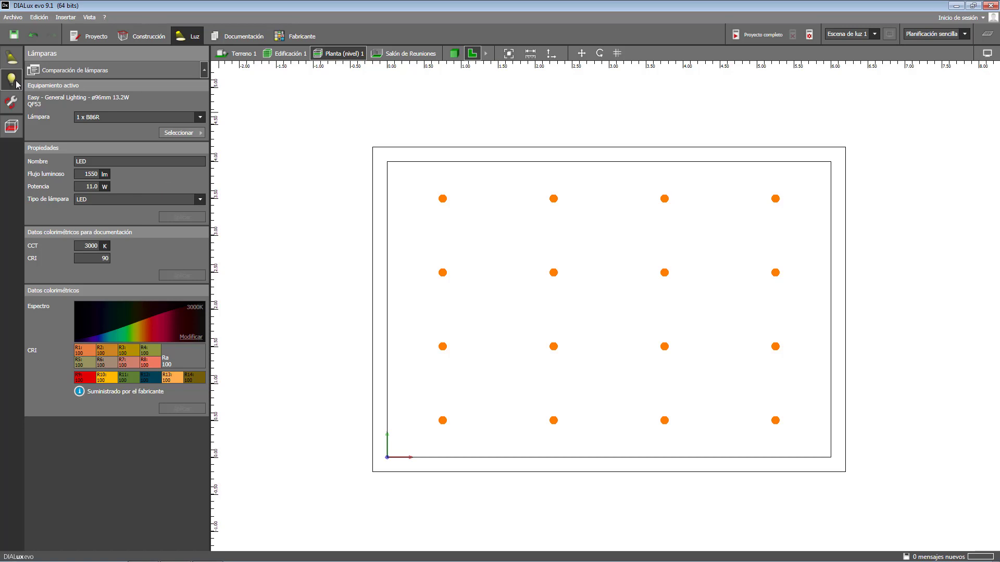
{"action": "left_click", "coordinate": [202, 200]}
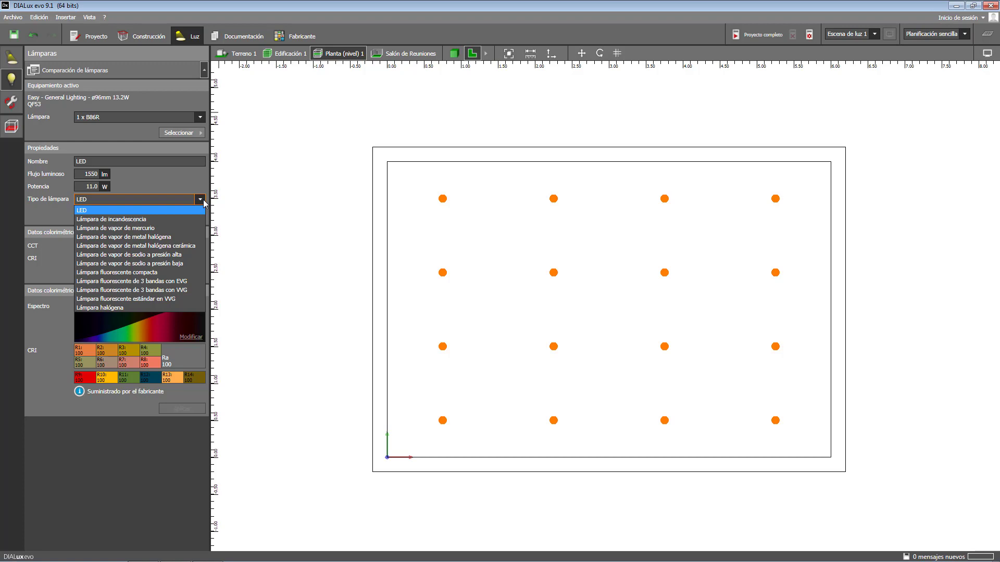
{"action": "left_click", "coordinate": [205, 202]}
{"action": "left_click", "coordinate": [191, 336]}
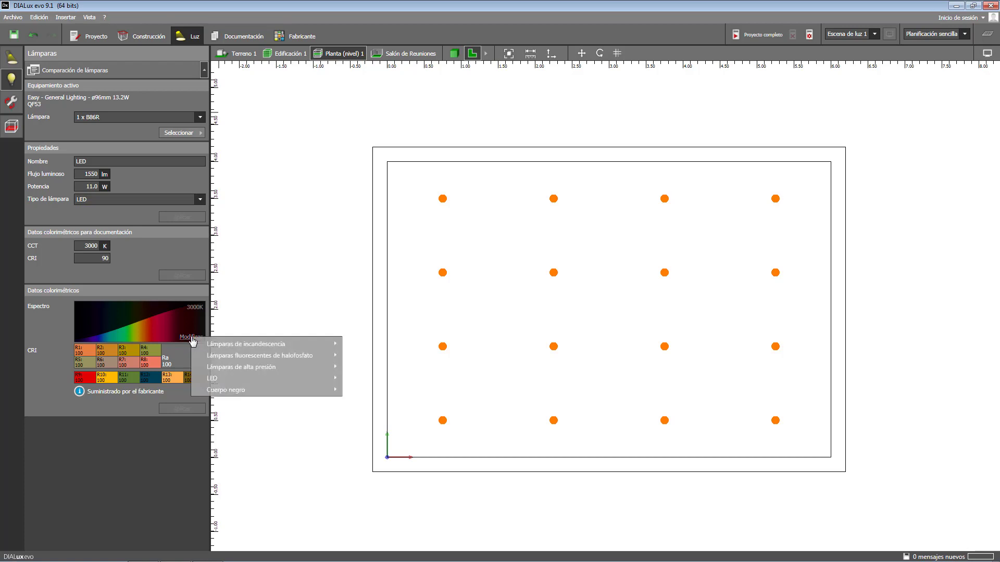
{"action": "mouse_move", "coordinate": [305, 381]}
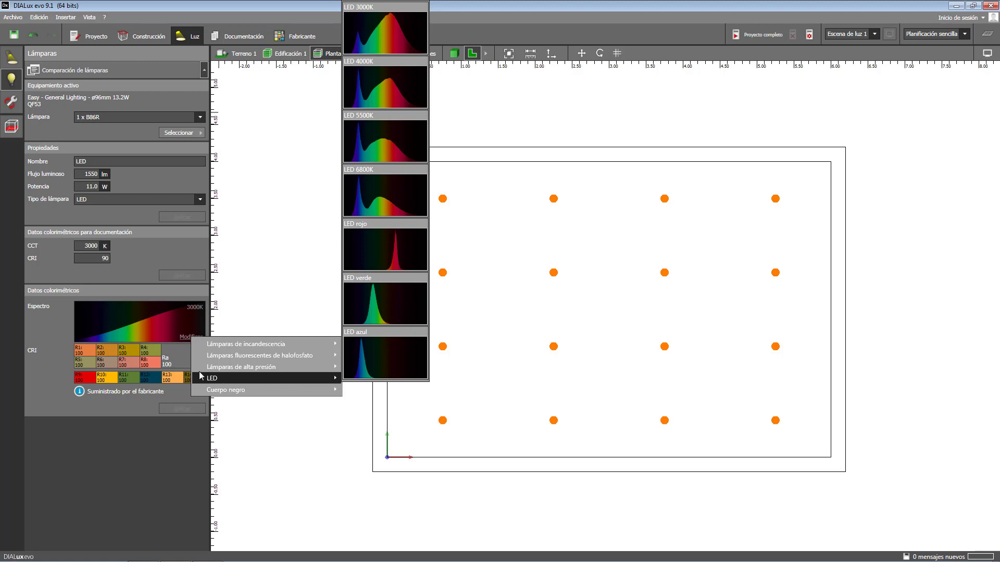
{"action": "left_click", "coordinate": [103, 280]}
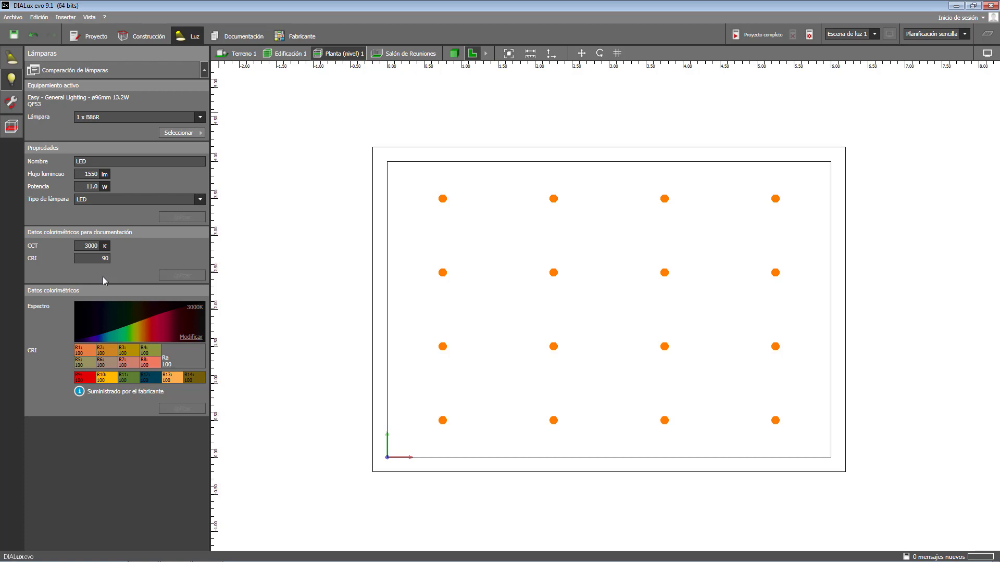
- Examine the room's maintenance factor and the properties of its working plane, and return to the luminaire settings
{"action": "left_click", "coordinate": [15, 102]}
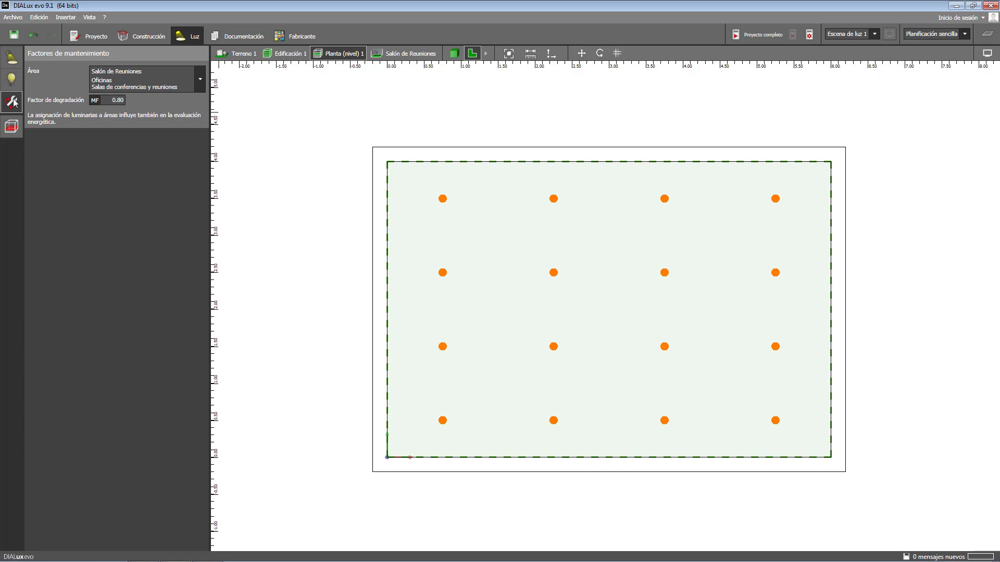
{"action": "left_click", "coordinate": [14, 130]}
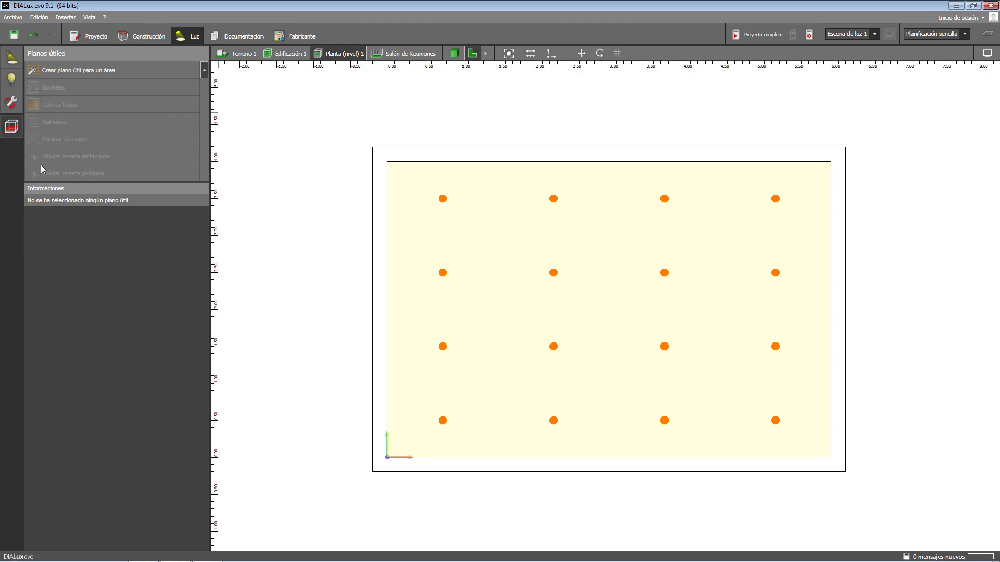
{"action": "left_click", "coordinate": [486, 301]}
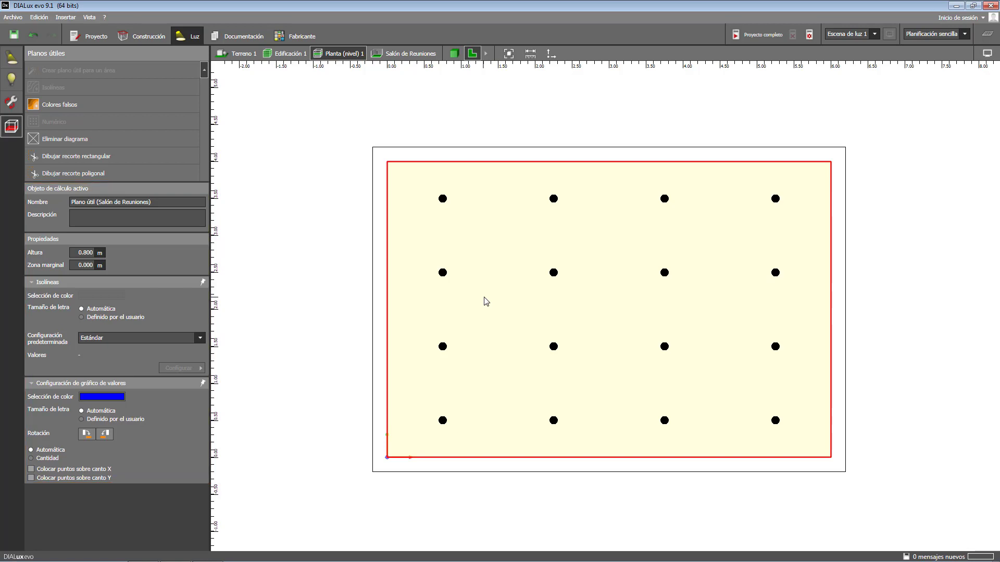
{"action": "key", "text": "Escape"}
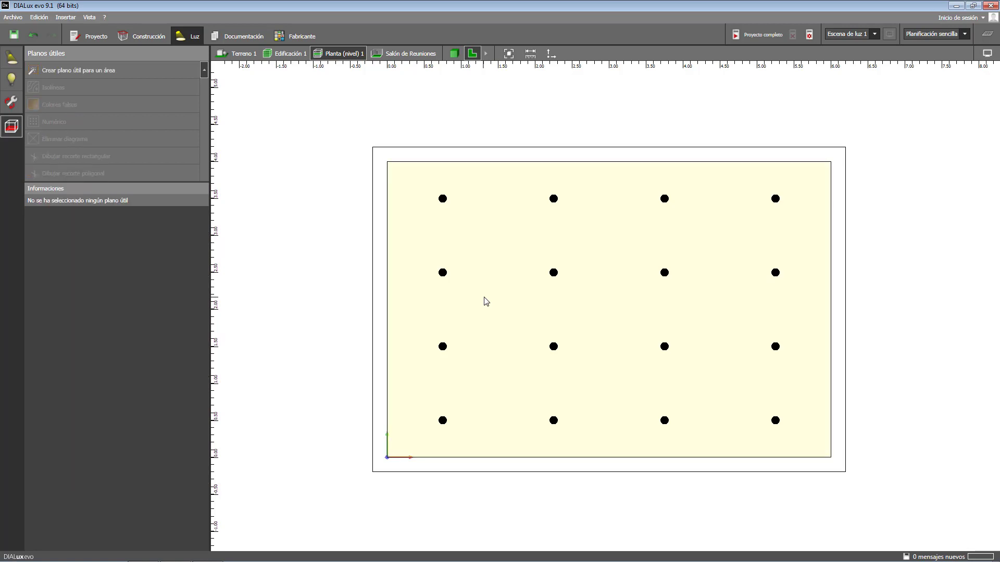
{"action": "left_click", "coordinate": [11, 57]}
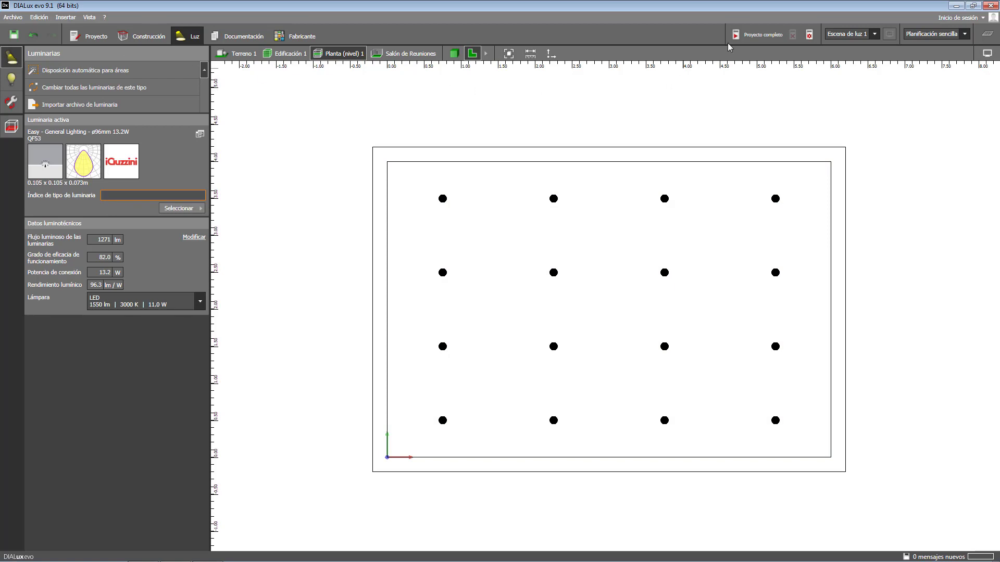
- Calculate the lighting for the complete project, close the results summary and inspect the illuminated room from inside in 3D
{"action": "left_click", "coordinate": [743, 36]}
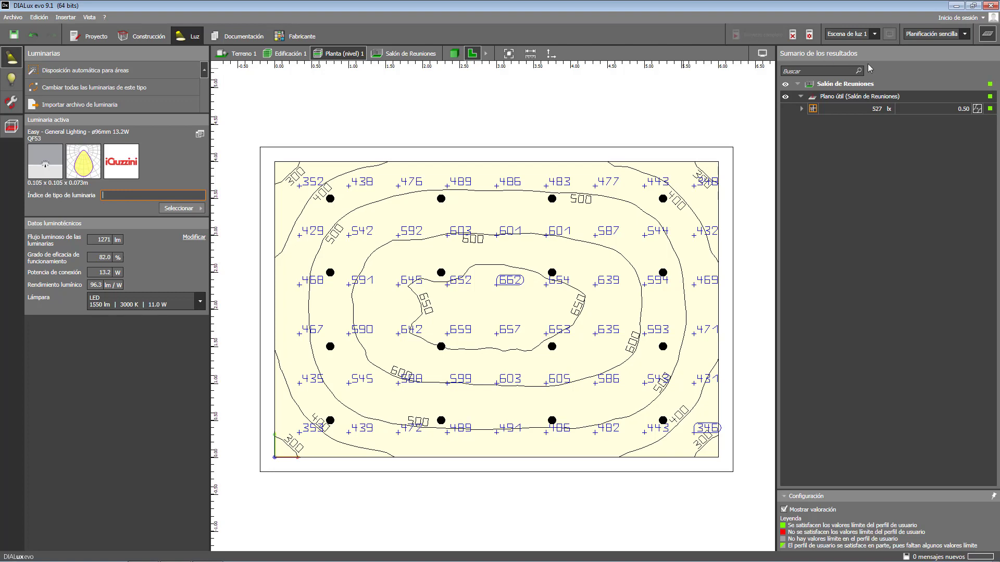
{"action": "left_click", "coordinate": [988, 35]}
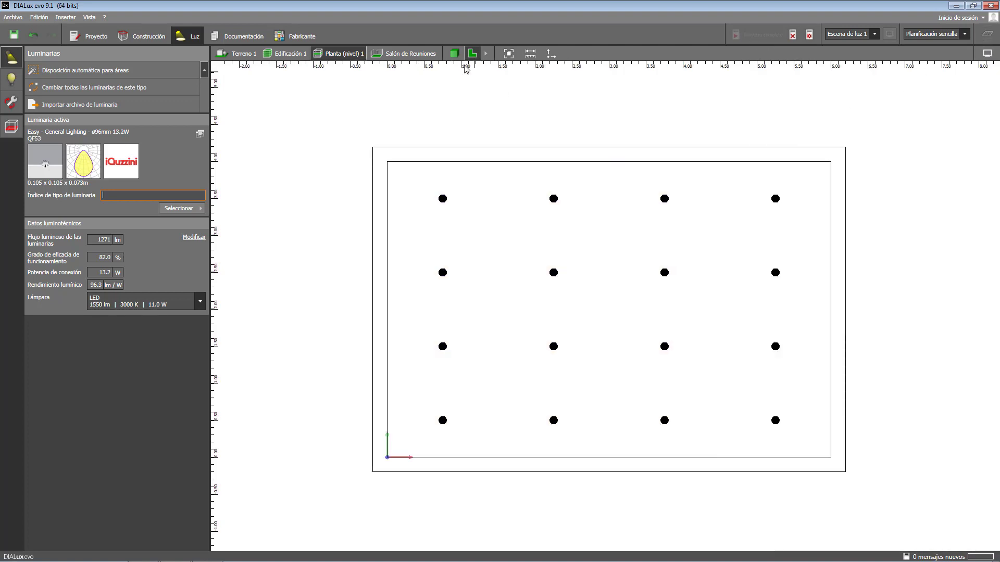
{"action": "left_click", "coordinate": [454, 54]}
{"action": "middle_click_drag", "start_coordinate": [541, 168], "coordinate": [555, 250]}
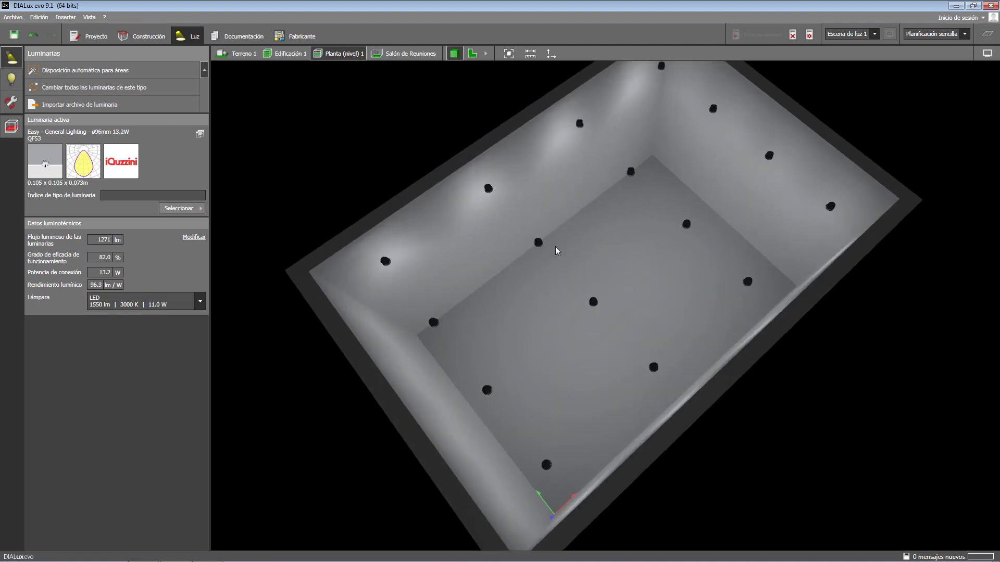
{"action": "scroll", "coordinate": [605, 223], "scroll_direction": "up", "scroll_amount": 5}
{"action": "middle_click_drag", "start_coordinate": [605, 223], "coordinate": [657, 257]}
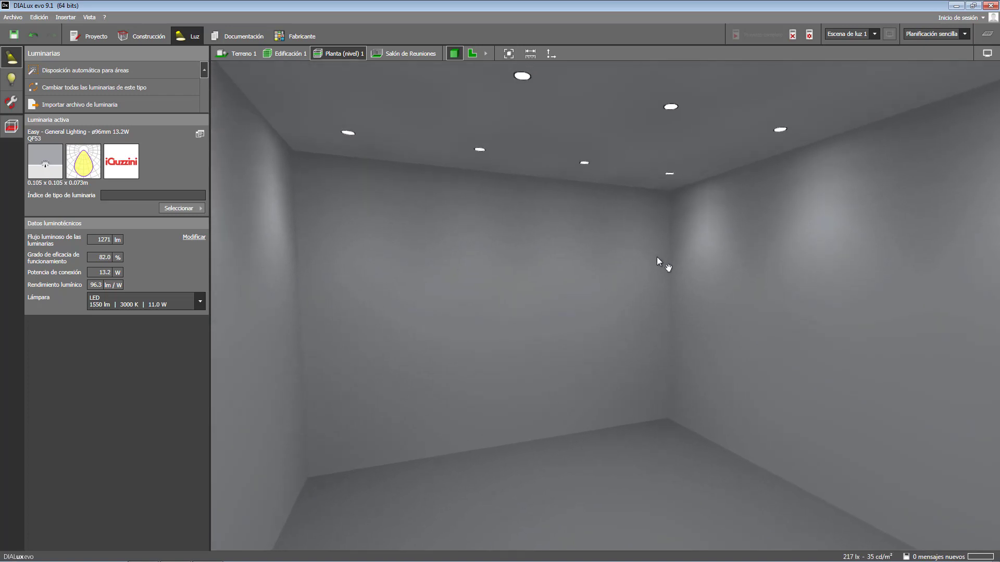